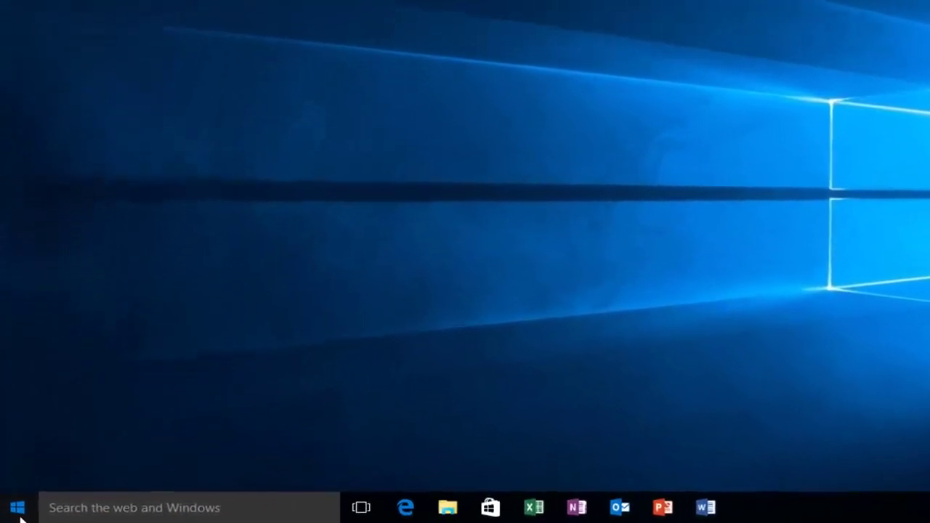
Step: Find regedit through the Windows search and run Registry Editor as administrator, allowing it to make changes
left_click(15, 515)
type("reg")
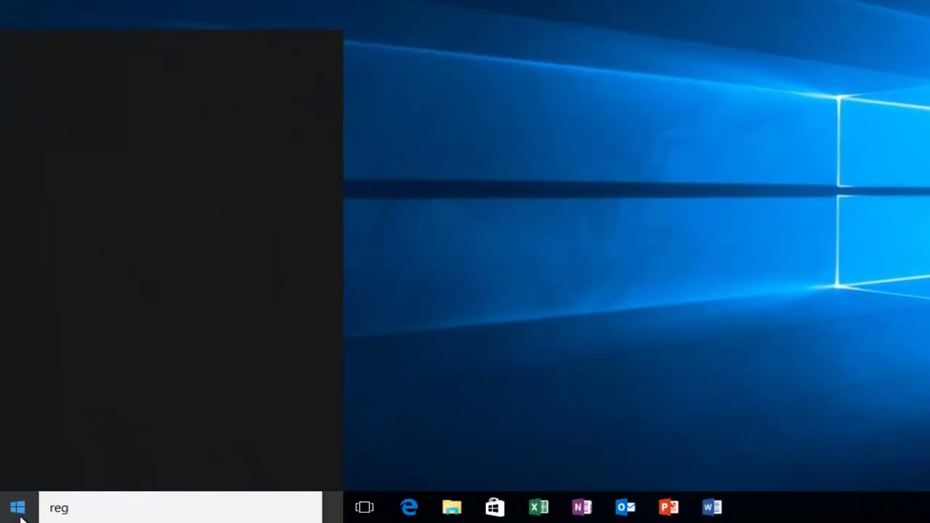
type("edit")
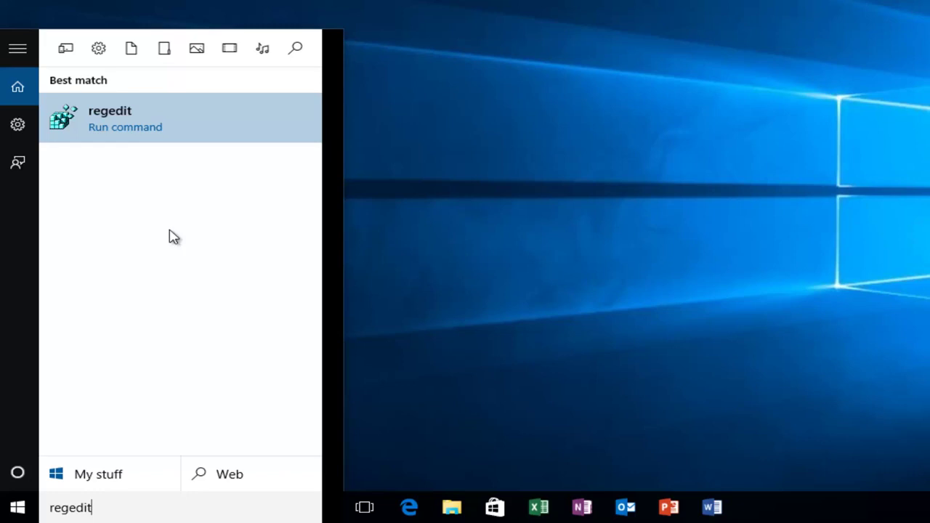
right_click(142, 122)
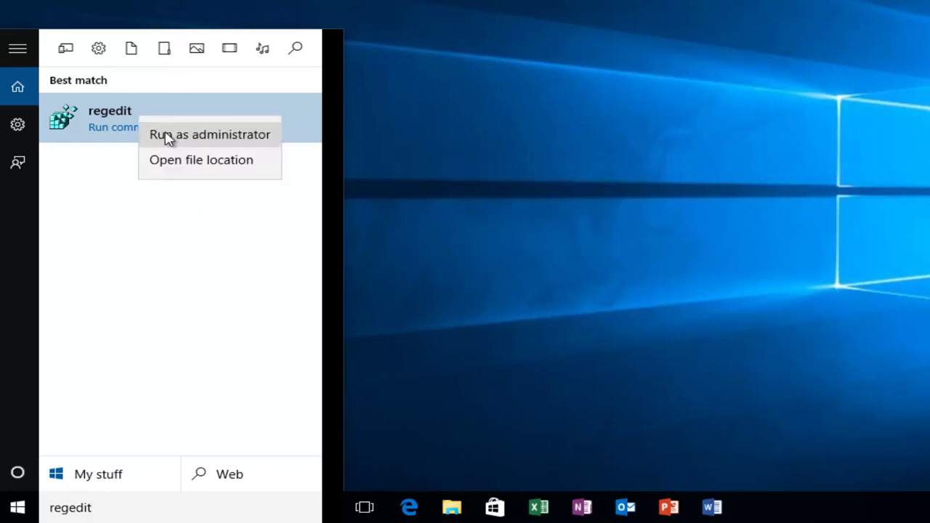
left_click(166, 135)
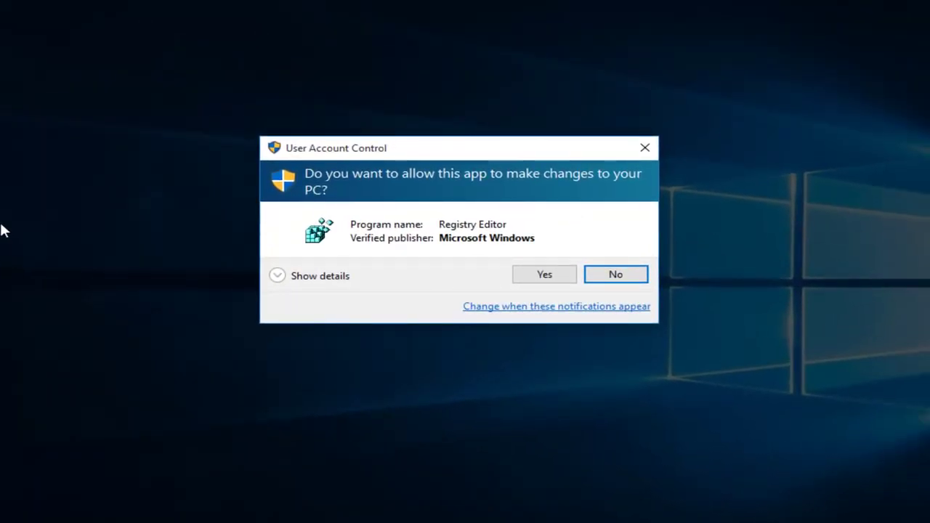
left_click(543, 278)
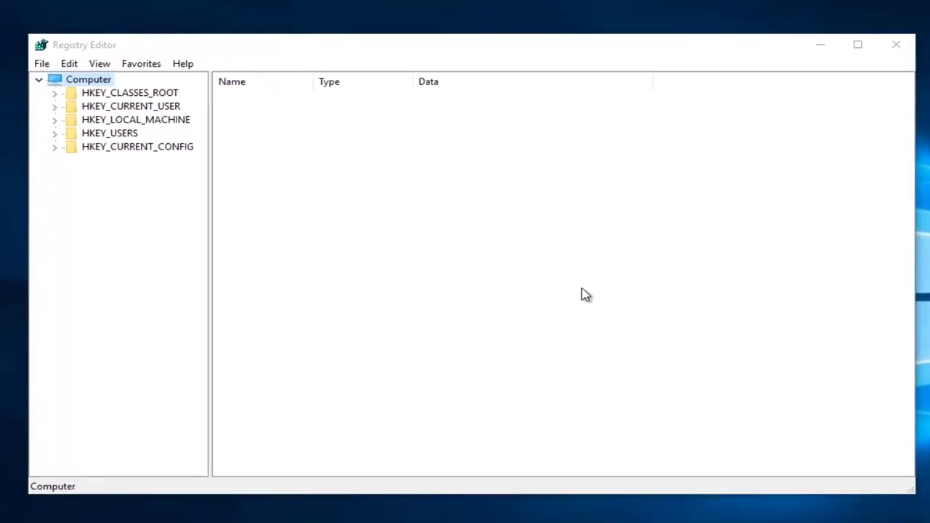
Step: Open the registry key HKEY_LOCAL_MACHINE\SYSTEM\ControlSet001\Services\Ndu, widening the key tree for readability
left_click(55, 120)
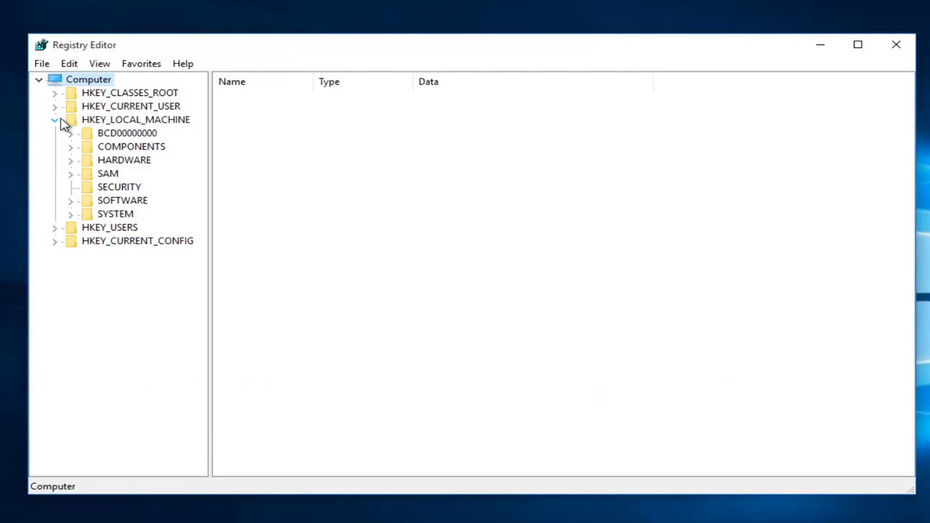
left_click(72, 216)
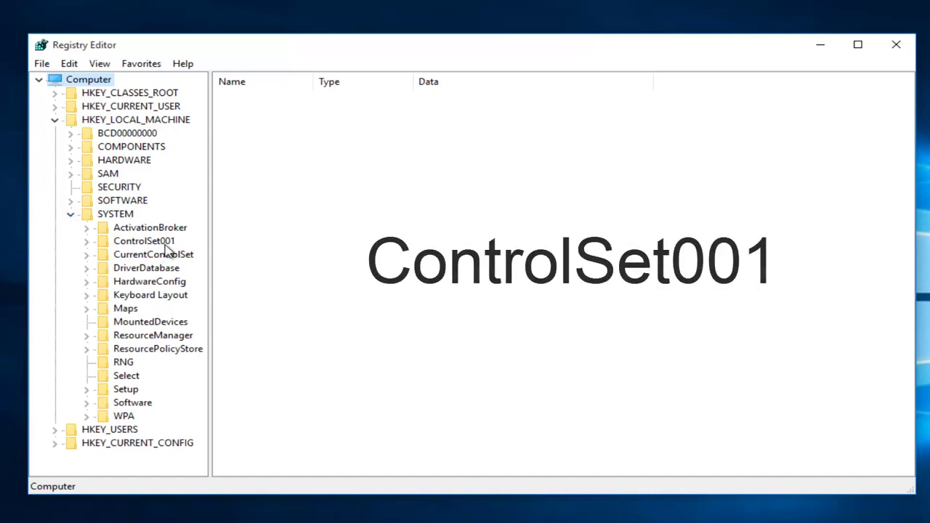
left_click(87, 242)
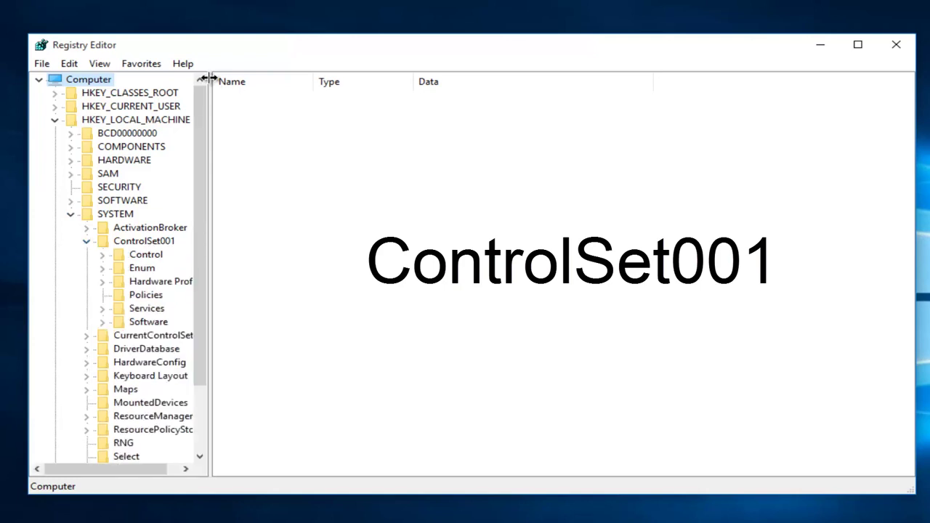
left_click_drag(209, 80, 329, 103)
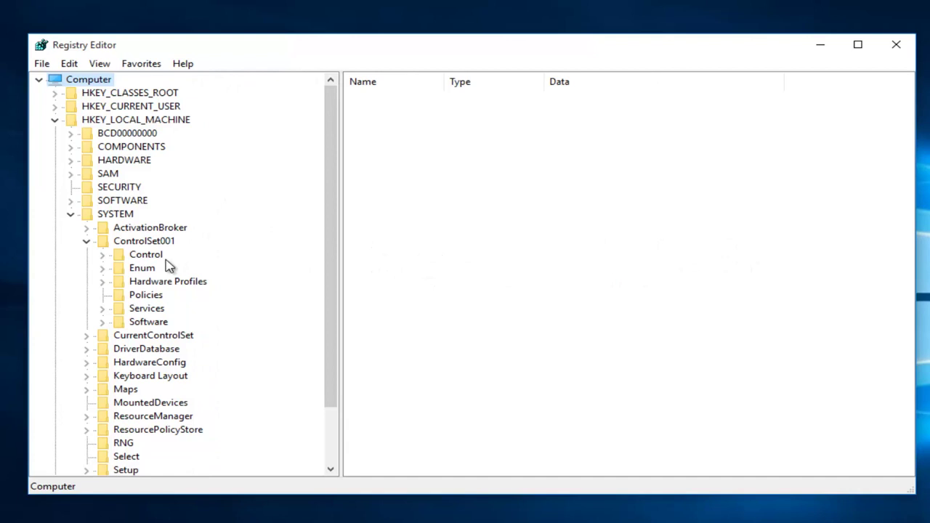
left_click(103, 309)
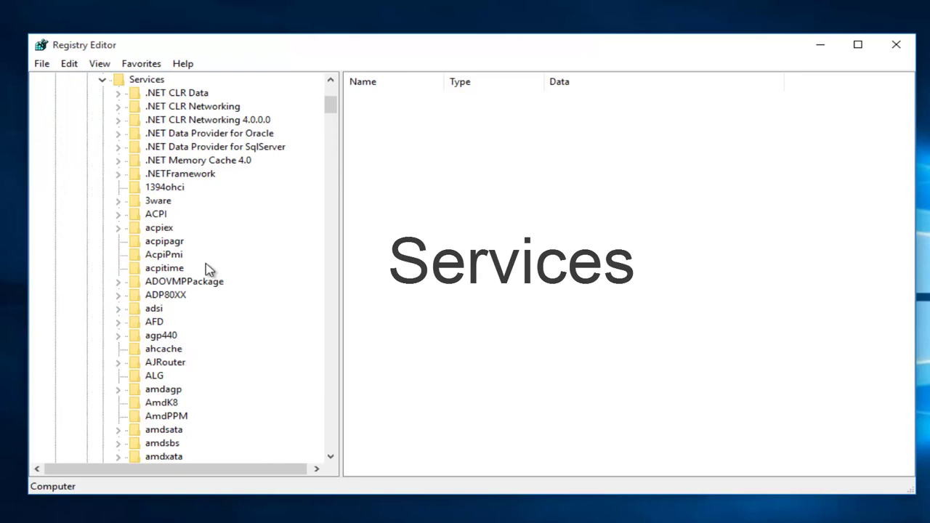
left_click_drag(330, 109, 309, 264)
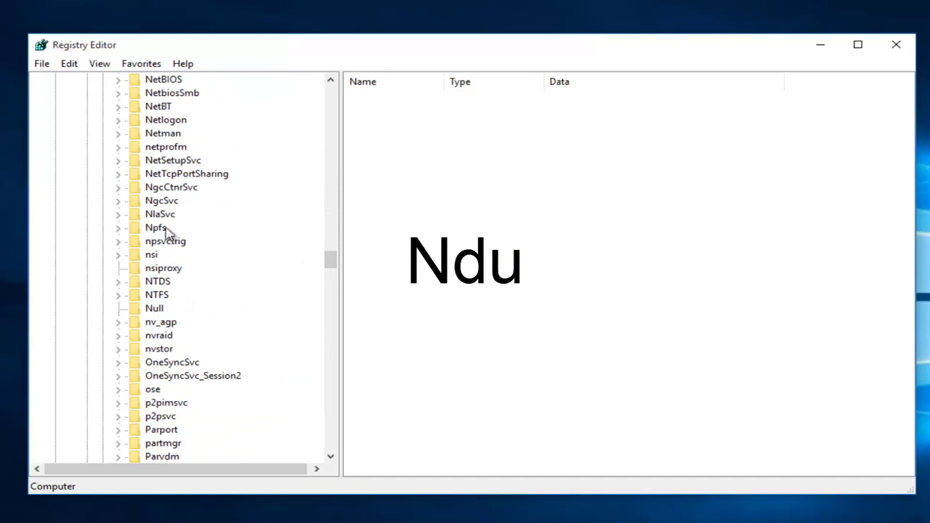
scroll(168, 227, "up", 3)
scroll(168, 218, "up", 3)
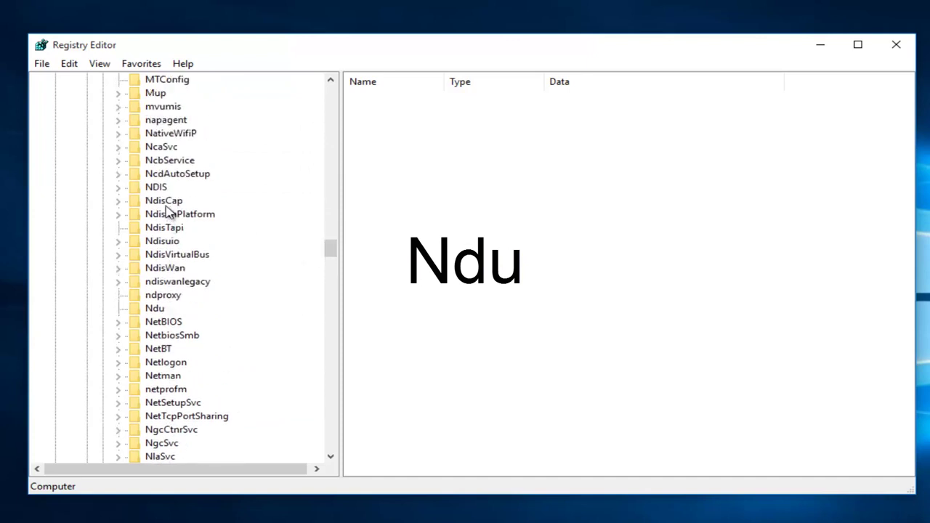
left_click(158, 310)
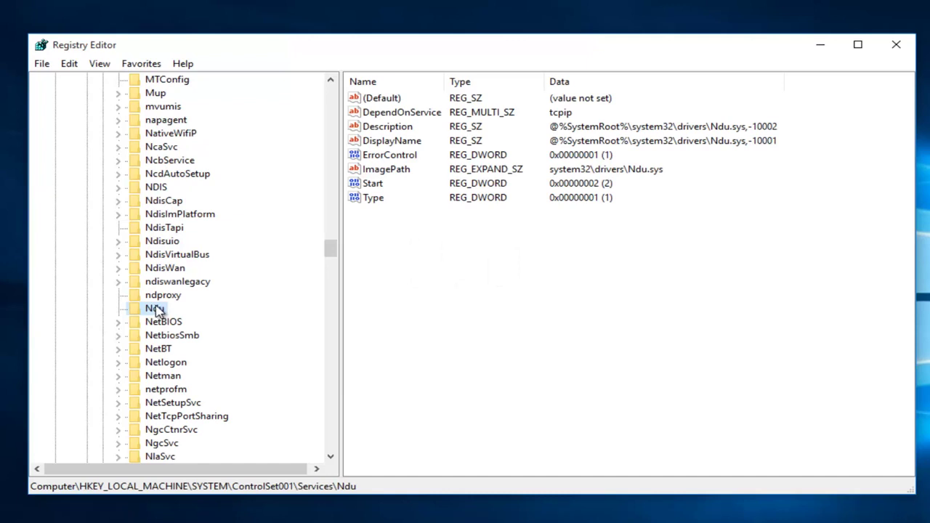
Step: Set the value data of the Ndu key's Start DWORD to 4
left_click(374, 184)
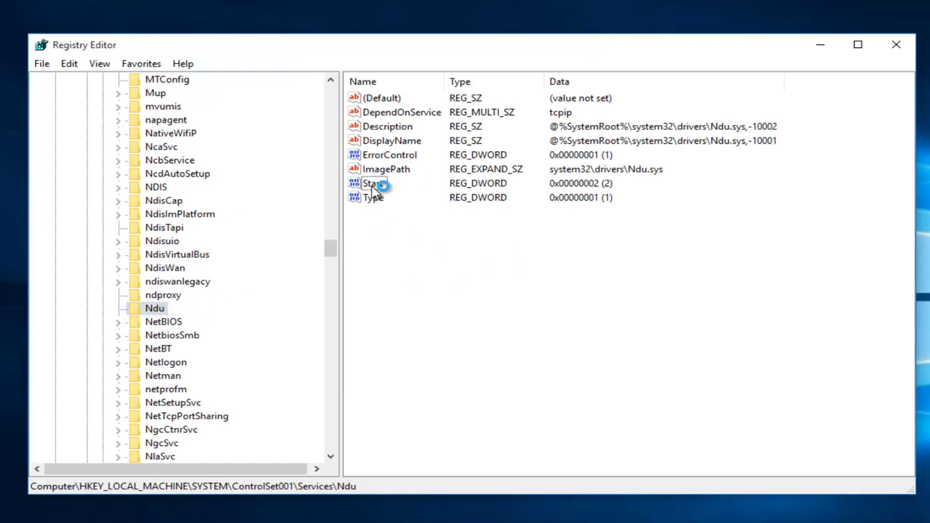
right_click(374, 186)
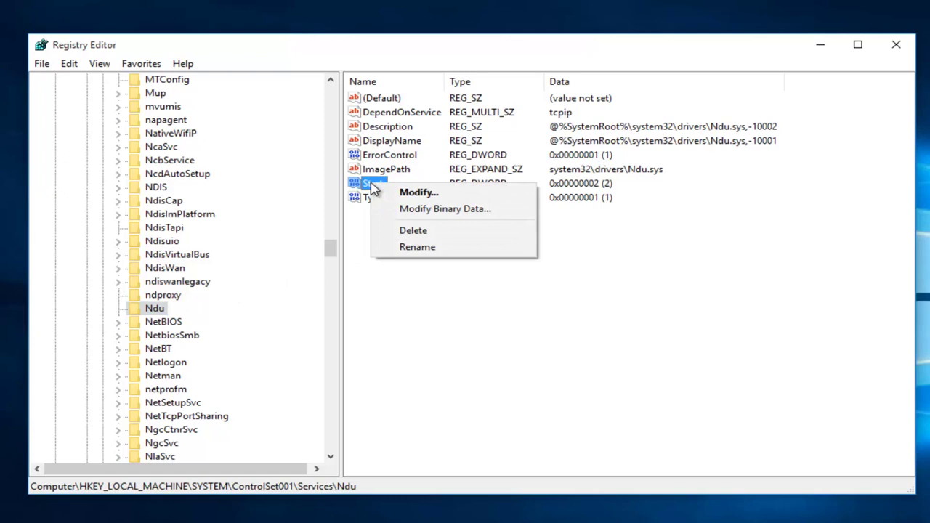
left_click(408, 192)
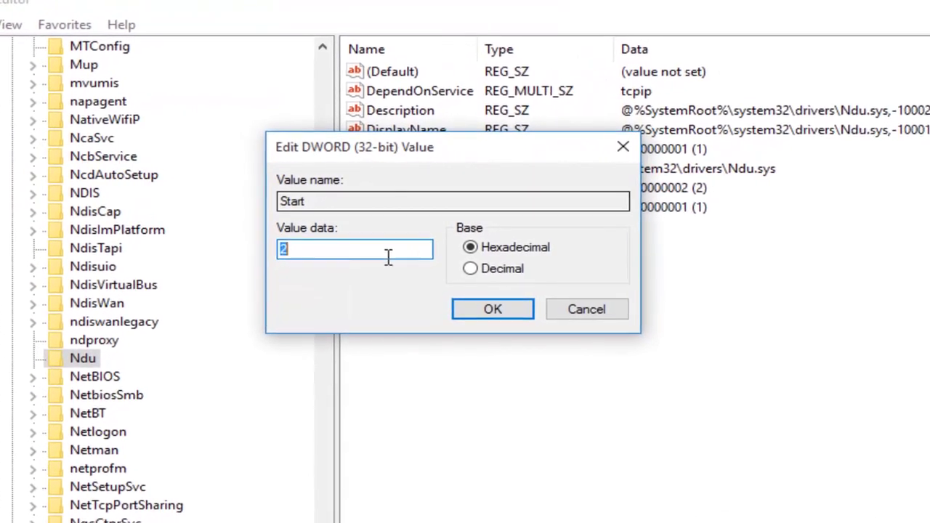
left_click(296, 255)
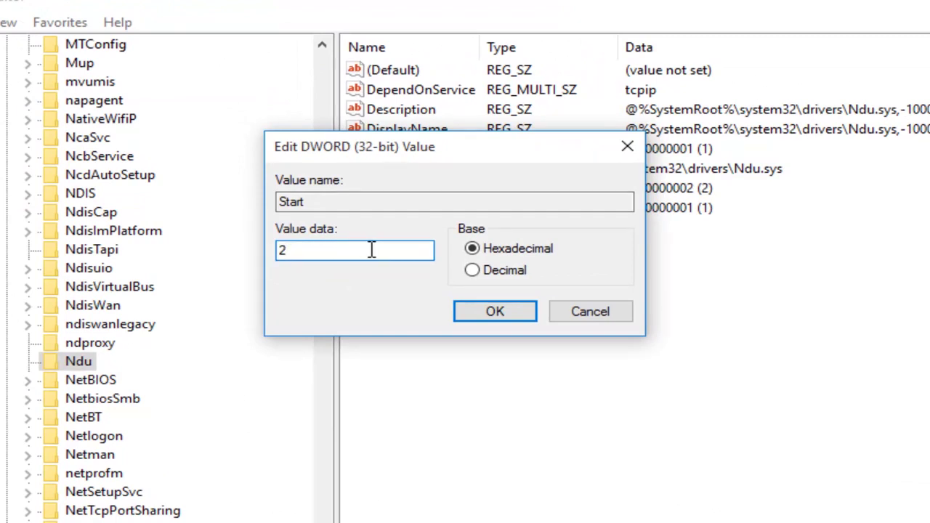
key("BackSpace")
type("4")
left_click(496, 317)
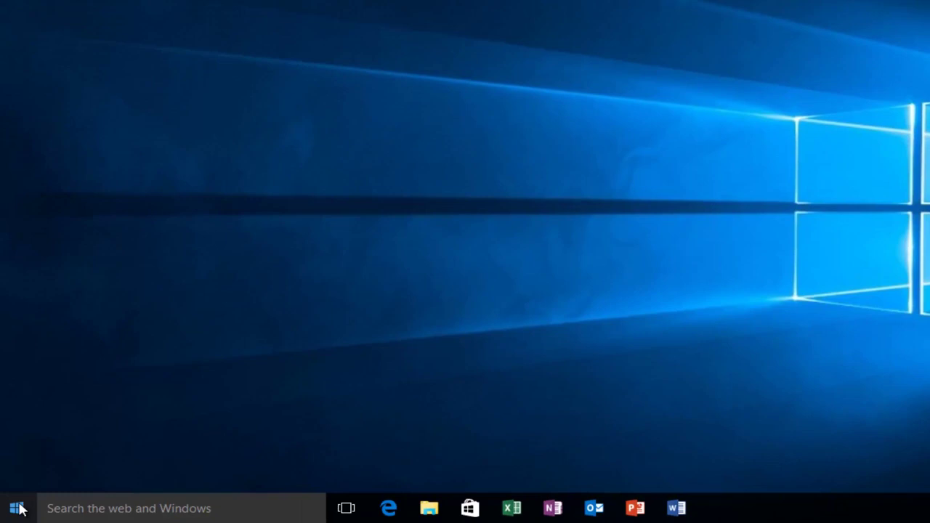
Step: Launch the Services console by running services.msc
right_click(18, 509)
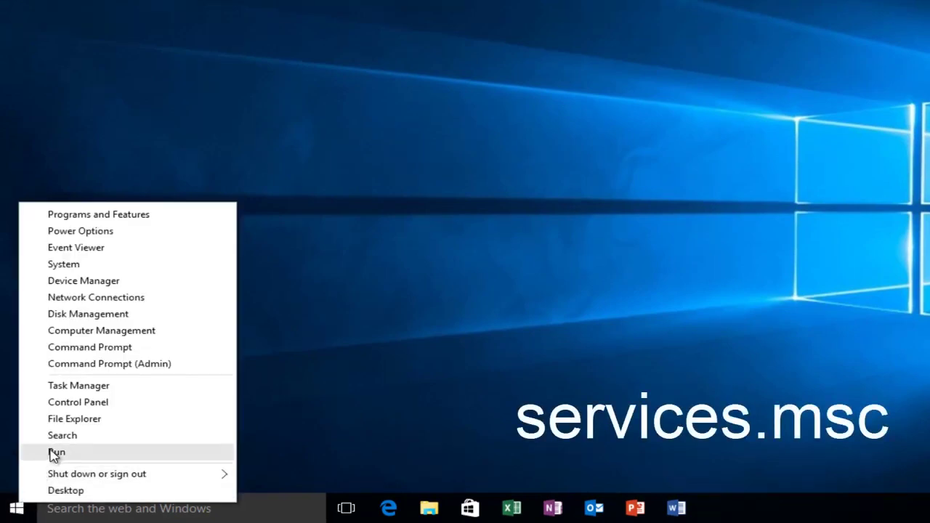
left_click(56, 452)
type("s")
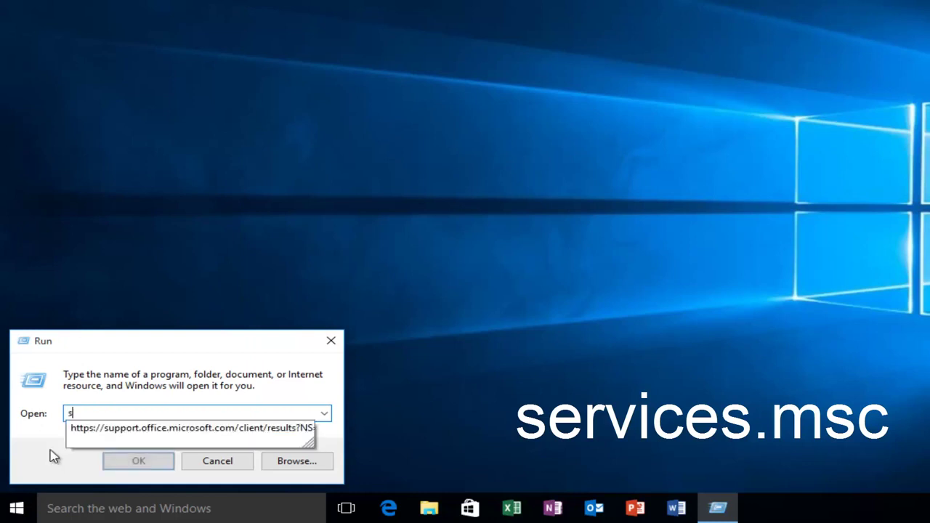
type("ervices.")
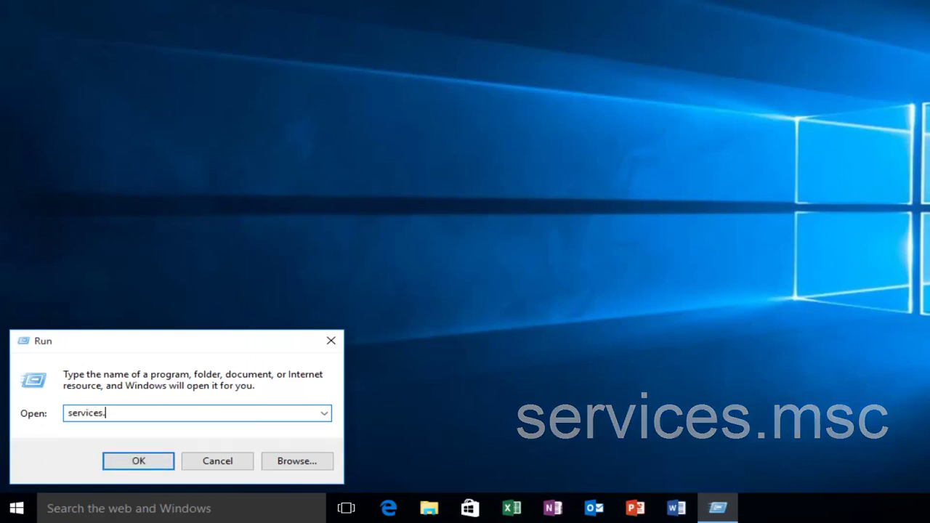
type("msc")
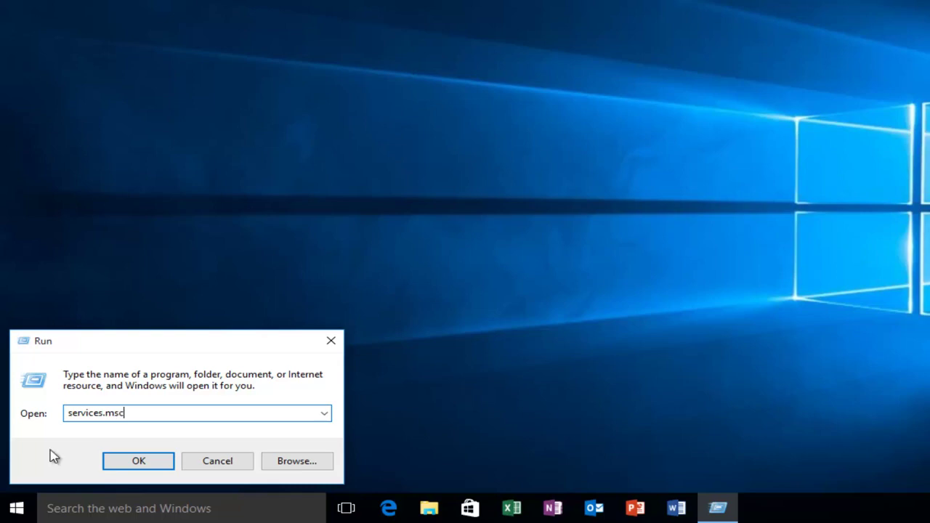
key("Return")
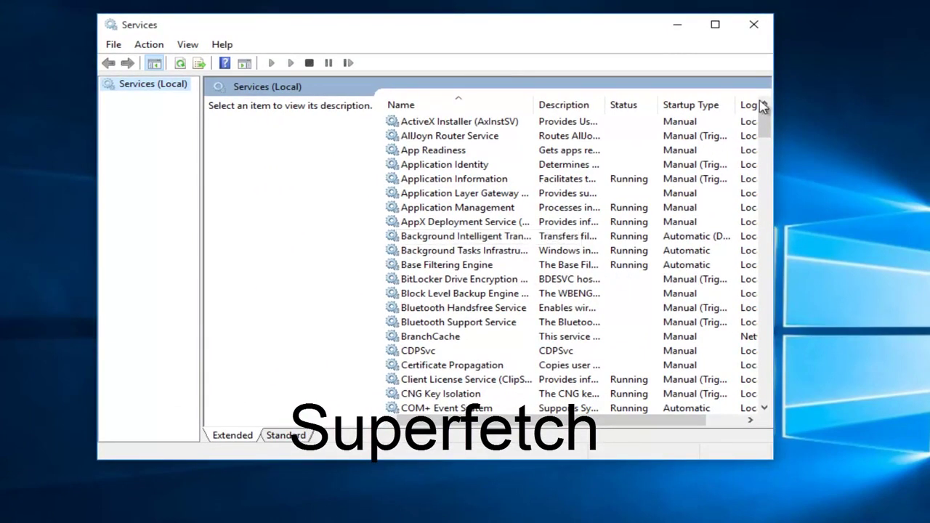
Step: Locate the Superfetch service in the list of local services and stop it
left_click_drag(765, 125, 764, 298)
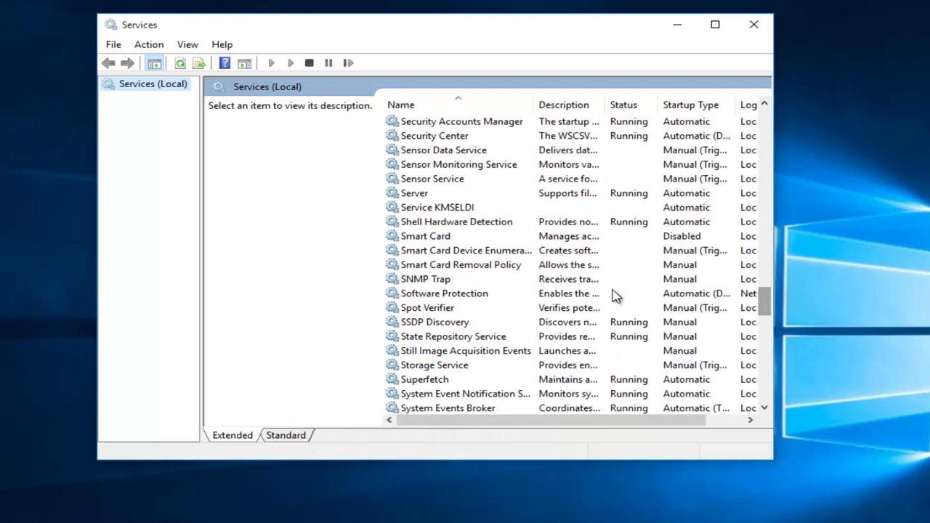
scroll(441, 240, "up", 3)
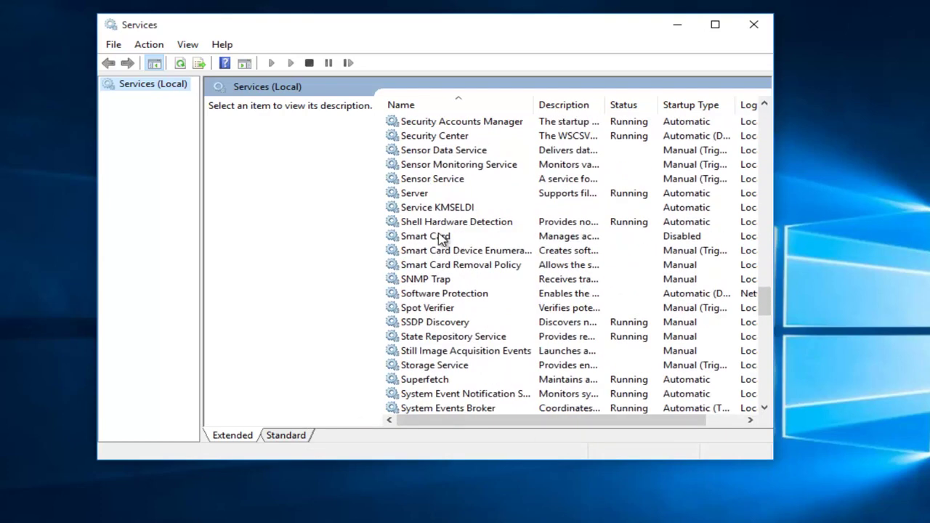
scroll(441, 240, "down", 1)
left_click(425, 337)
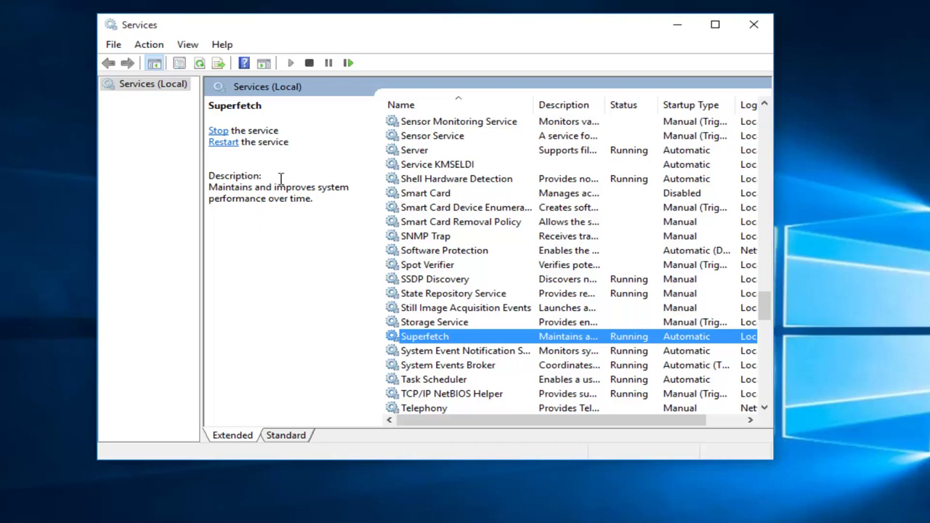
right_click(424, 338)
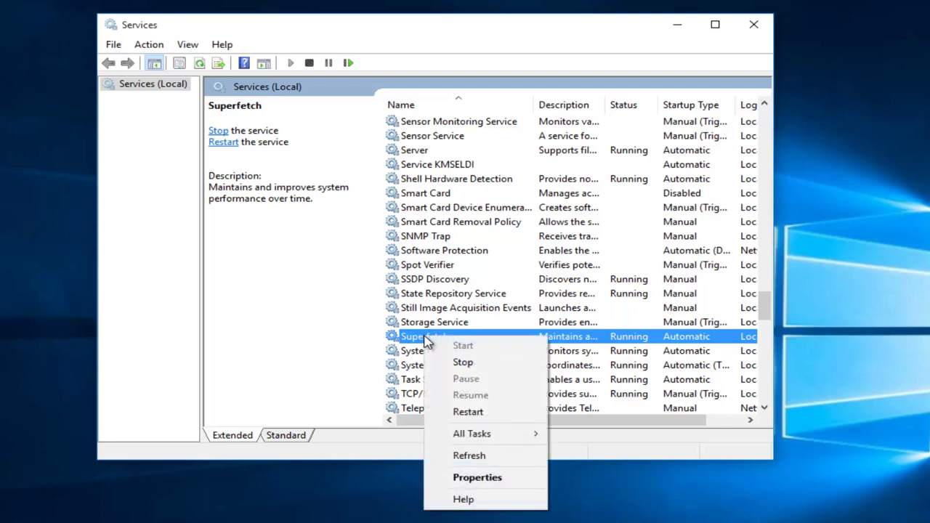
left_click(463, 364)
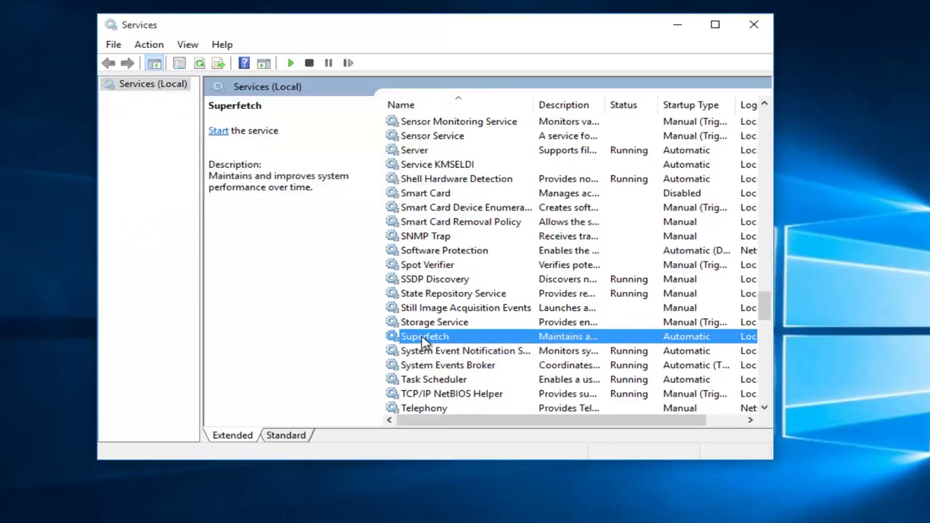
Step: Set the Superfetch service's startup type to Disabled, apply the change, and close the Services console
double_click(424, 338)
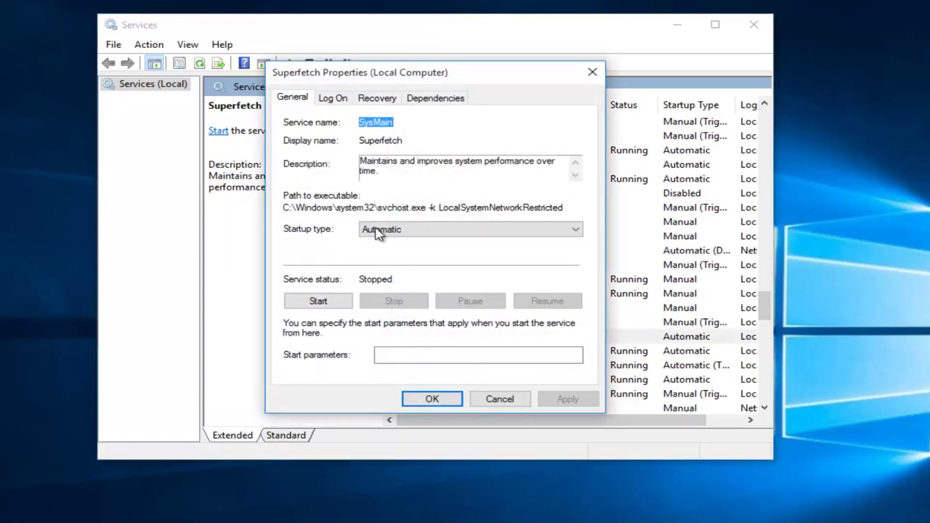
left_click(577, 233)
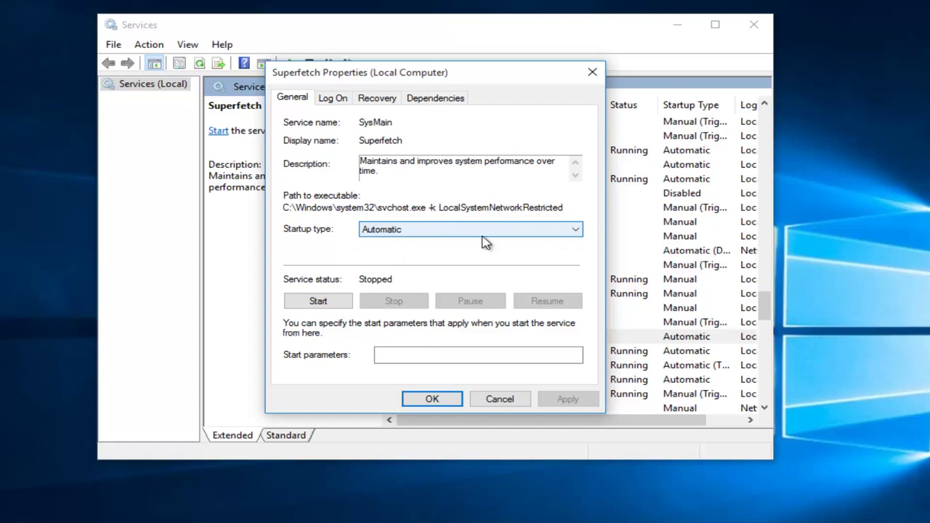
left_click(411, 233)
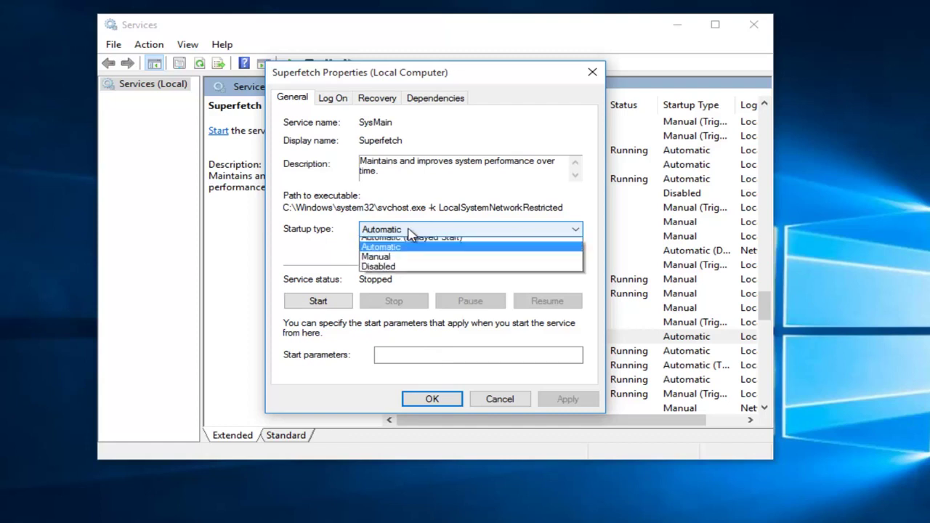
left_click(377, 267)
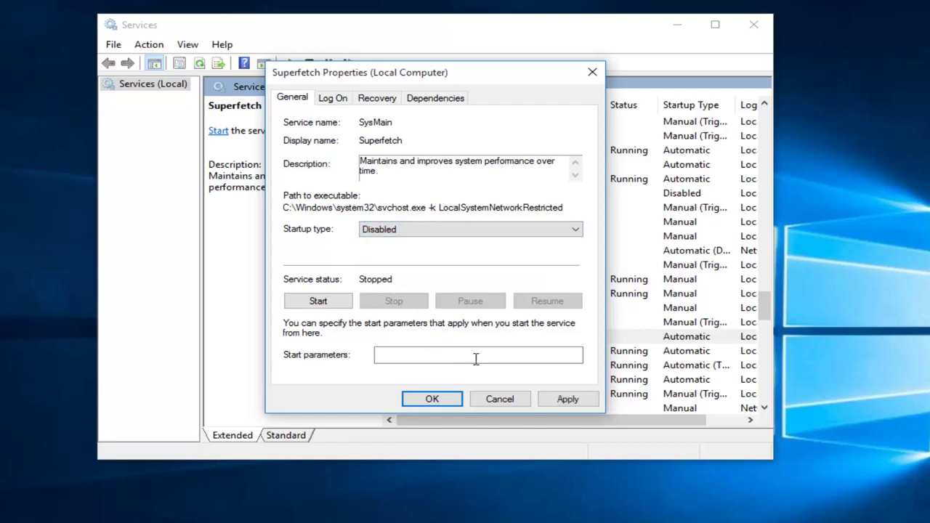
left_click(570, 399)
left_click(433, 399)
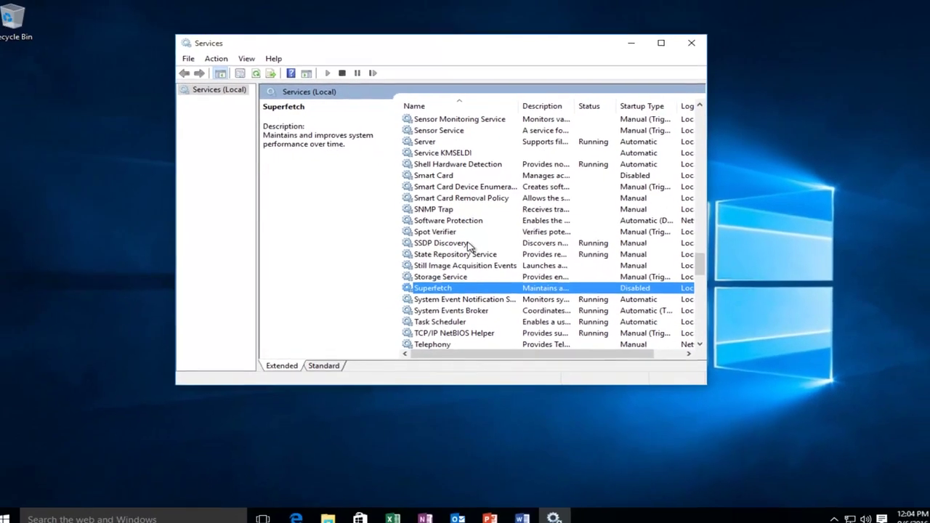
left_click(691, 43)
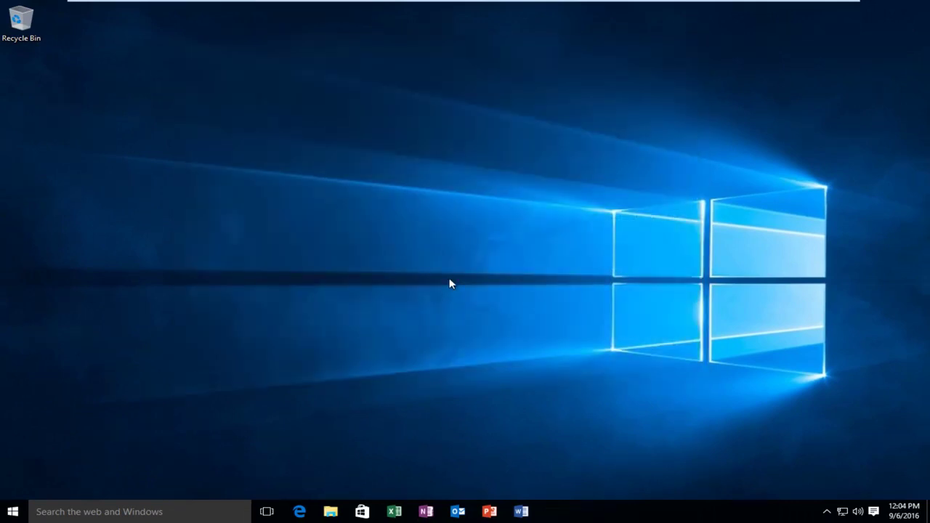